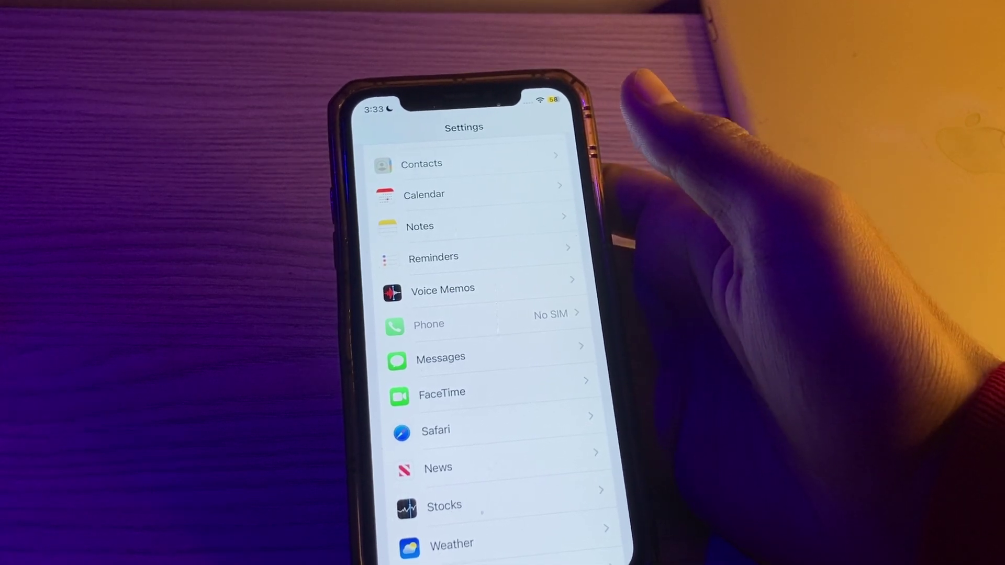
pyautogui.scroll(5, 487, 275)
pyautogui.scroll(5, 488, 275)
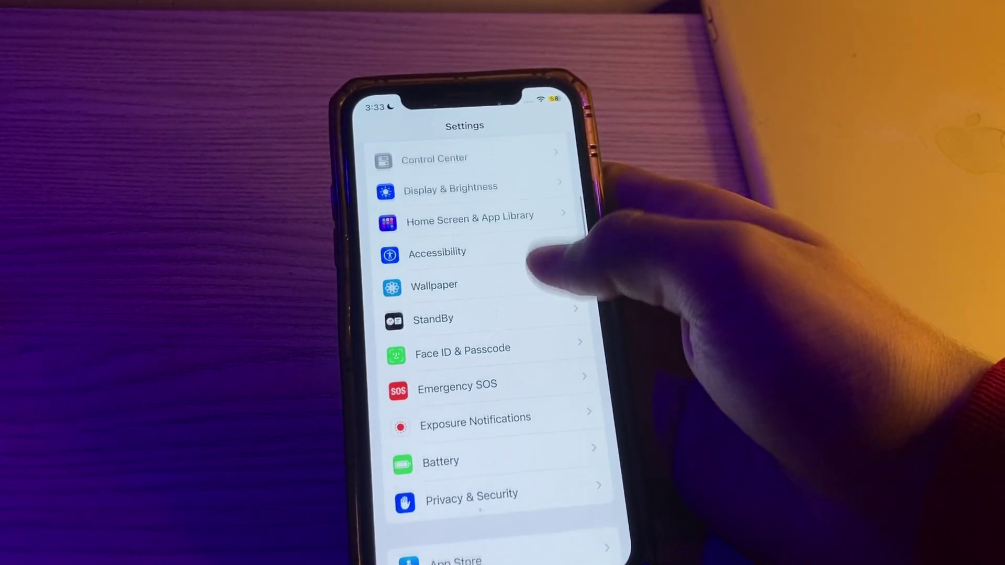
# Step: Choose Reset All Settings under General > Transfer or Reset iPhone, then swipe to the home screen
pyautogui.click(441, 401)
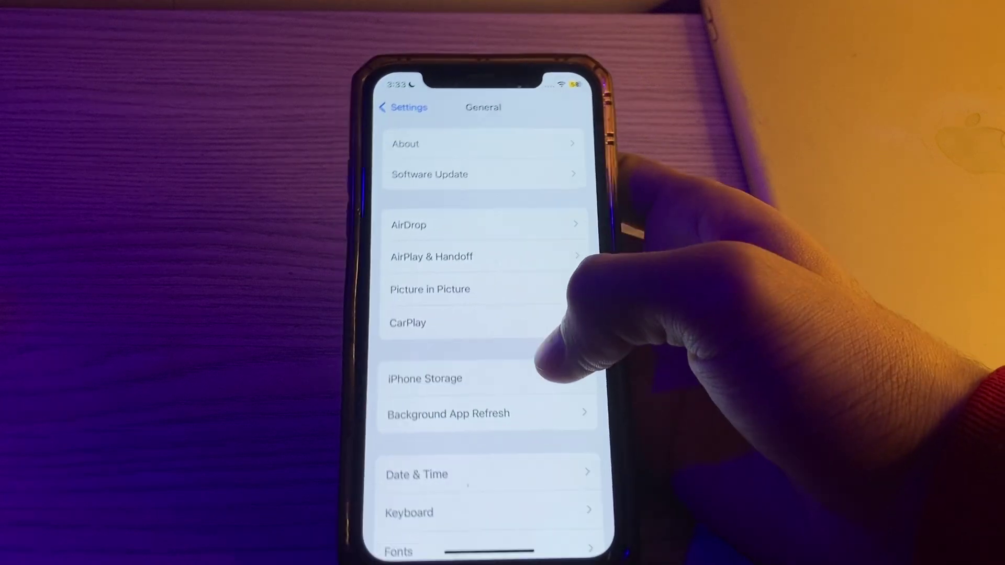
pyautogui.scroll(-5, 487, 314)
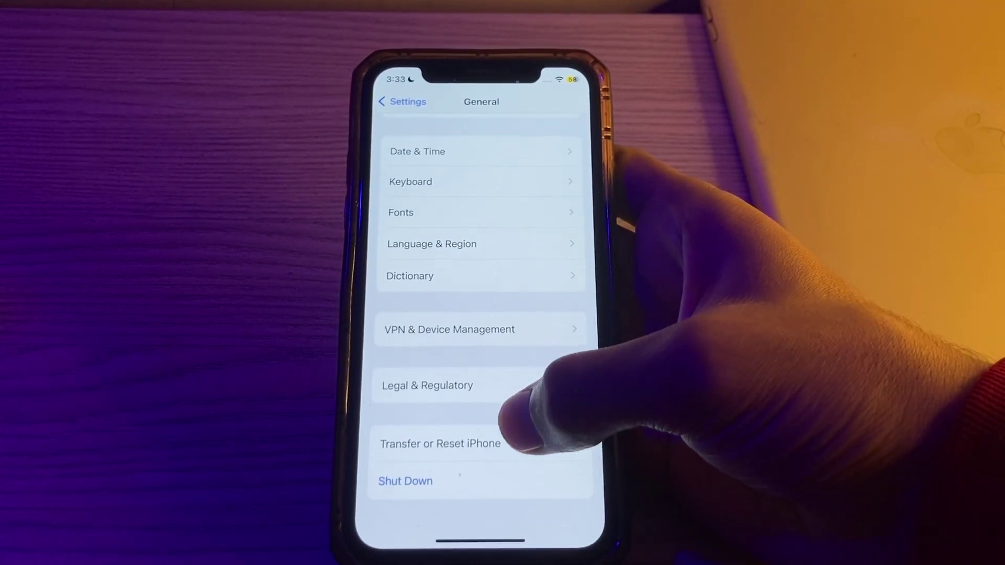
pyautogui.click(472, 447)
pyautogui.click(386, 459)
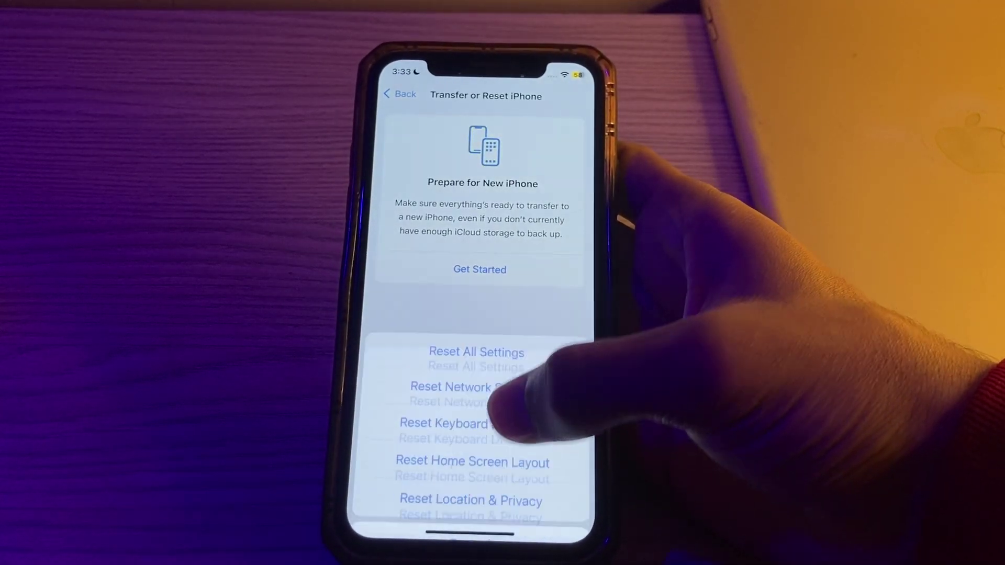
pyautogui.click(478, 312)
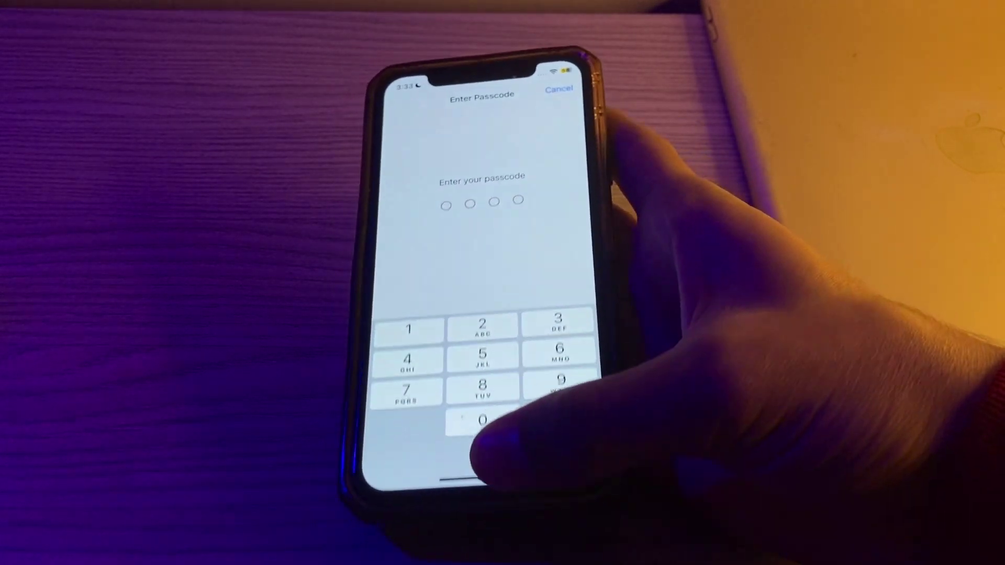
pyautogui.moveTo(479, 431); pyautogui.dragTo(479, 236)
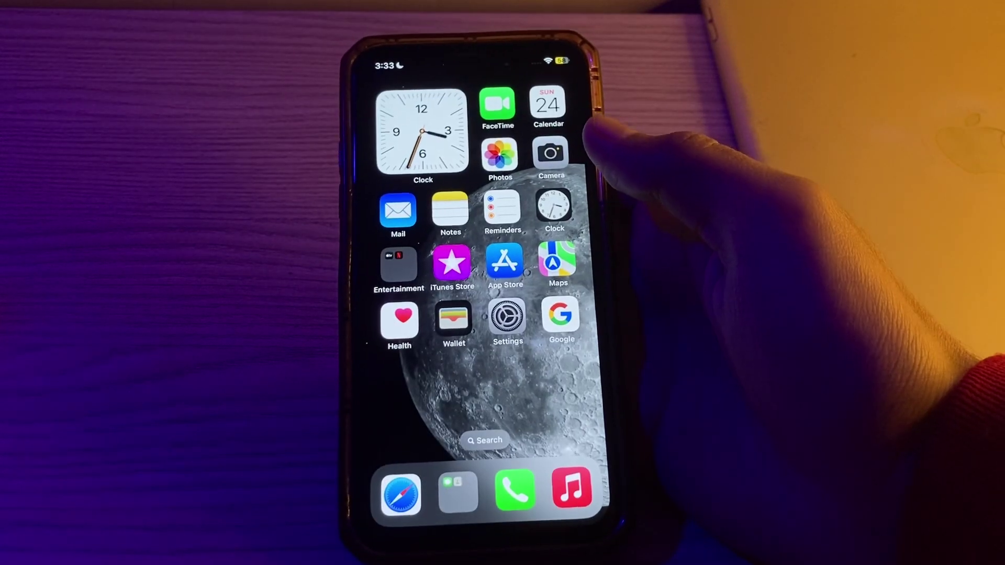